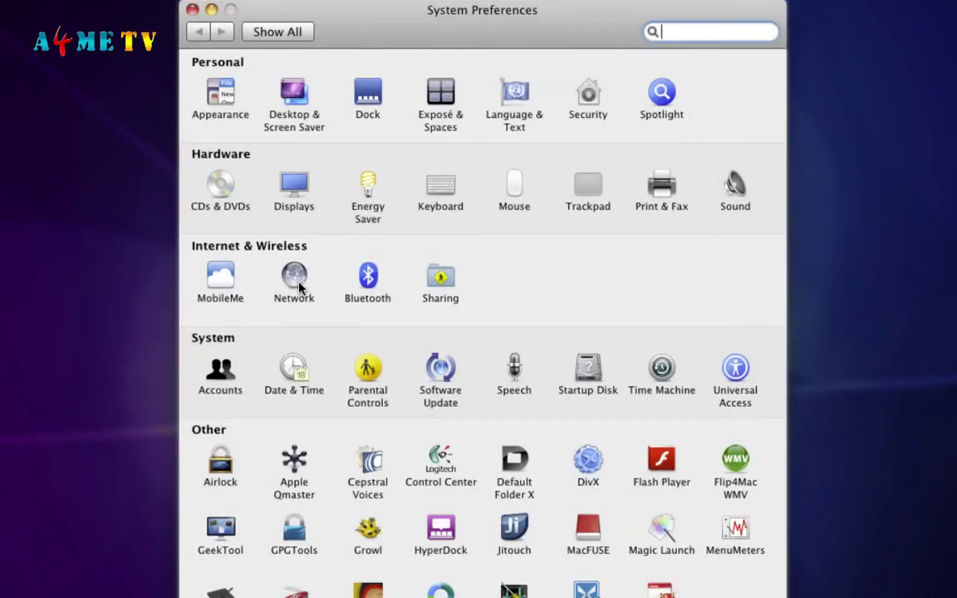
Open Network preferences and start adding a new network service
left_click(295, 278)
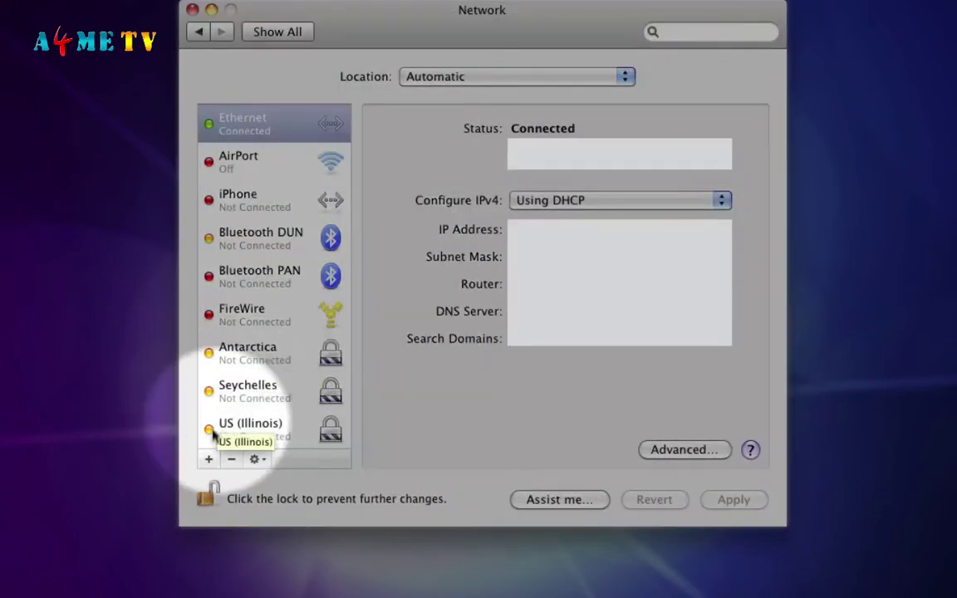
left_click(209, 459)
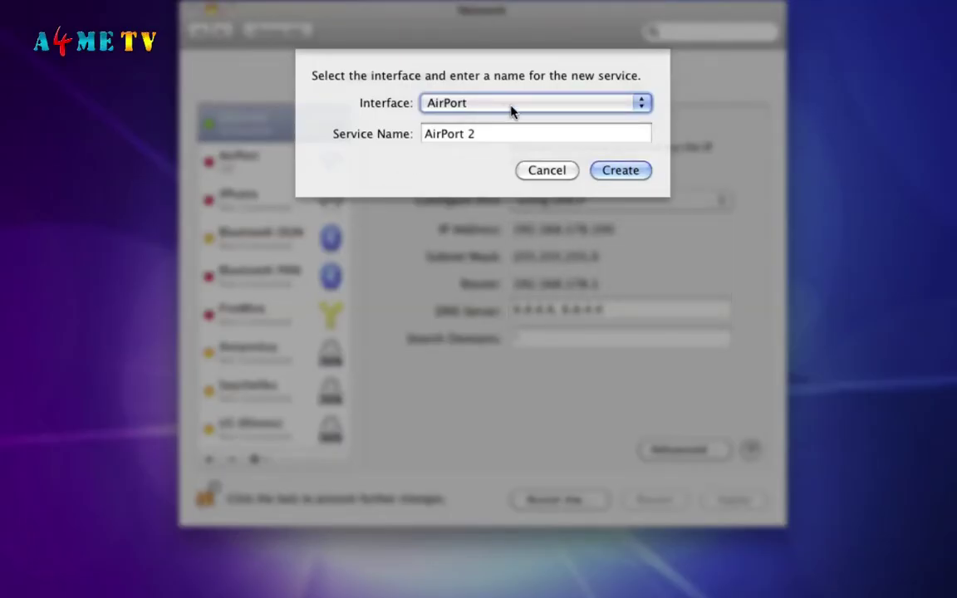
Create a VPN-interface service (L2TP over IPSec) named 'Pakistan VPN'
left_click(511, 108)
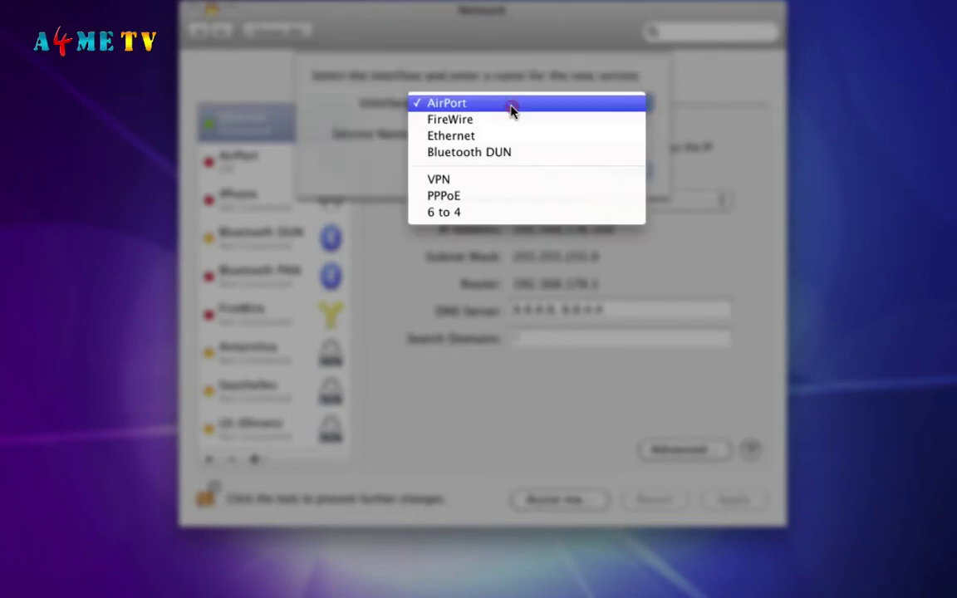
left_click(484, 181)
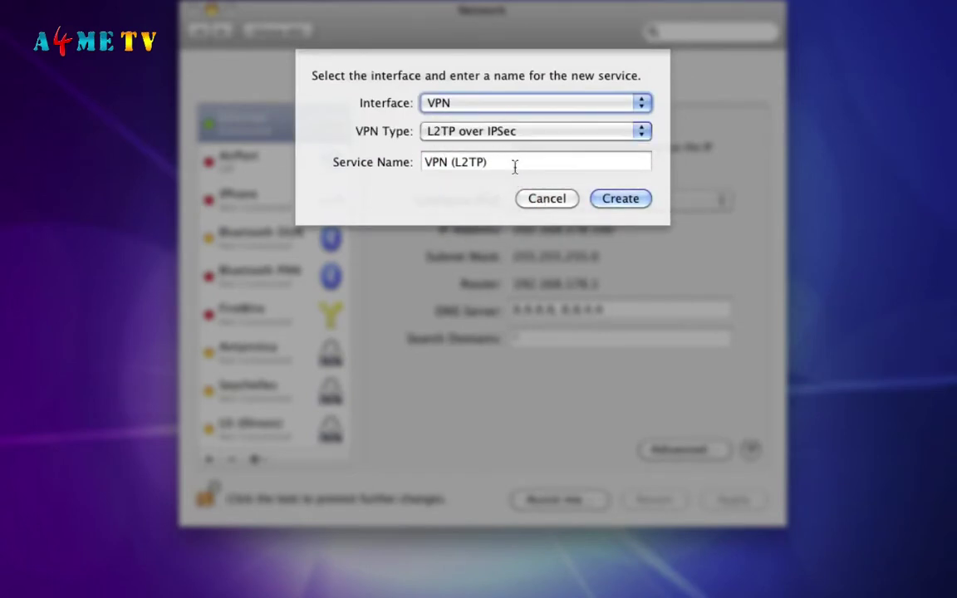
left_click_drag(513, 163, 353, 170)
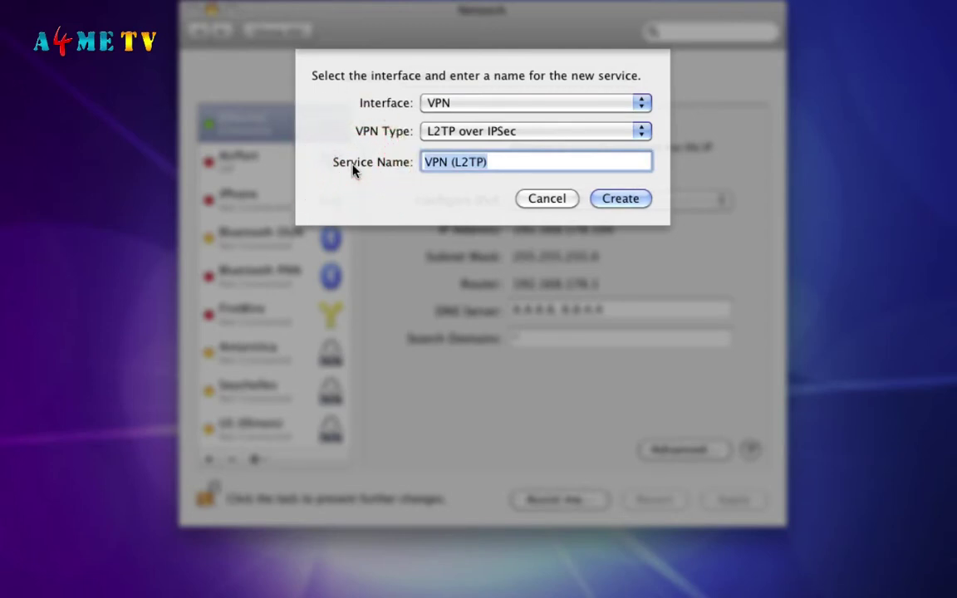
type("Pakistan")
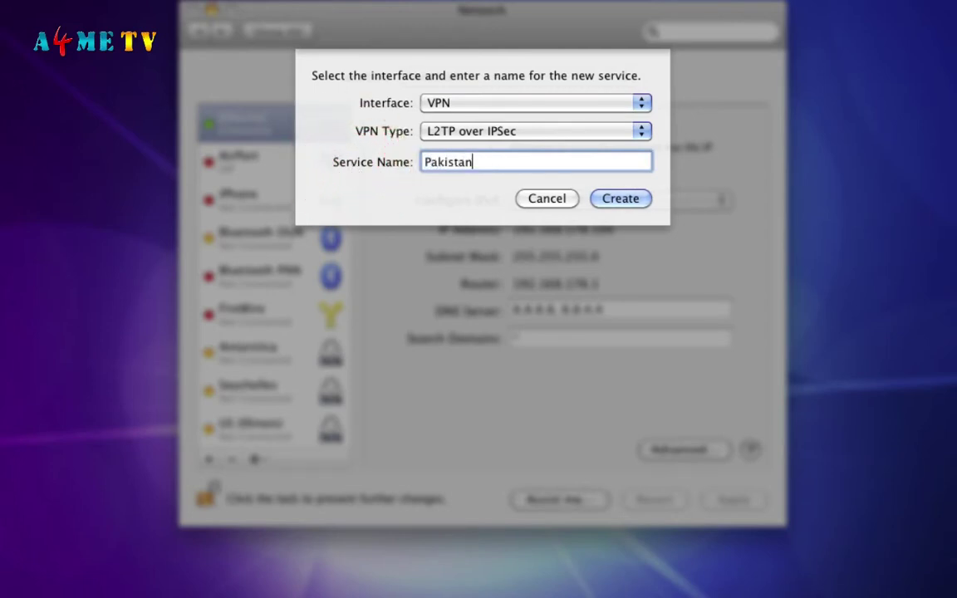
type(" VPN")
left_click(644, 201)
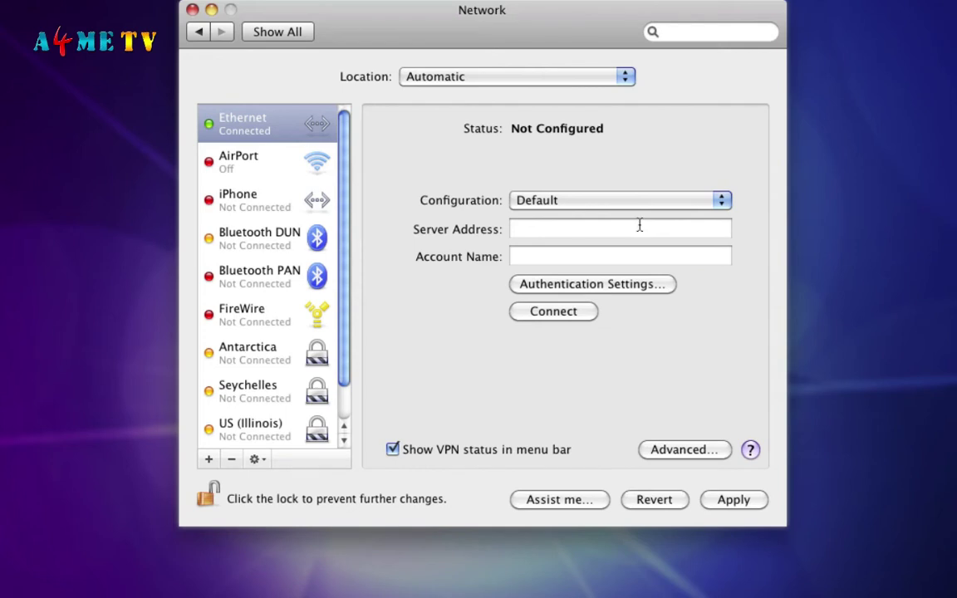
Enter the Pakistan VPN's server address and account name
left_click(640, 226)
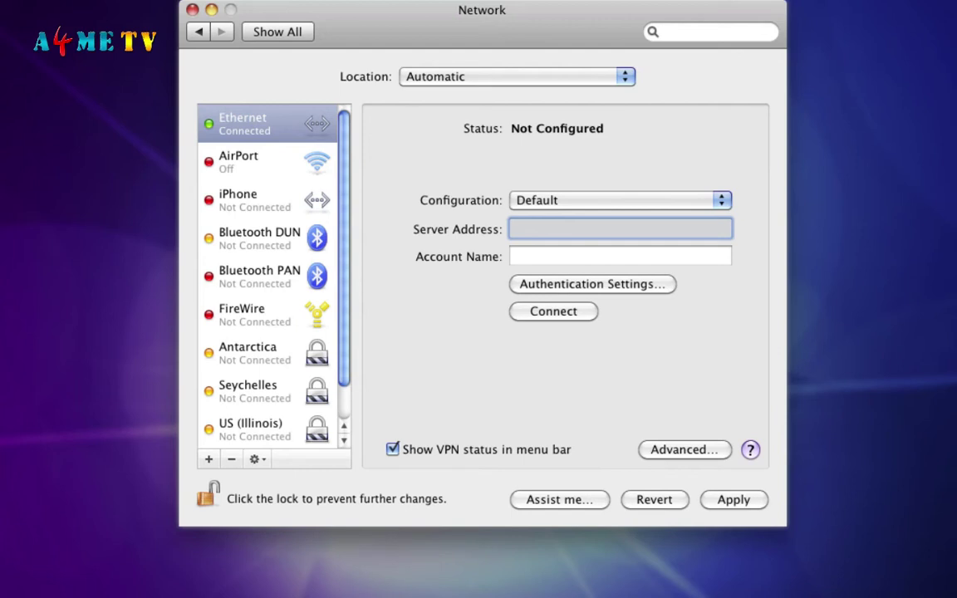
key("Tab")
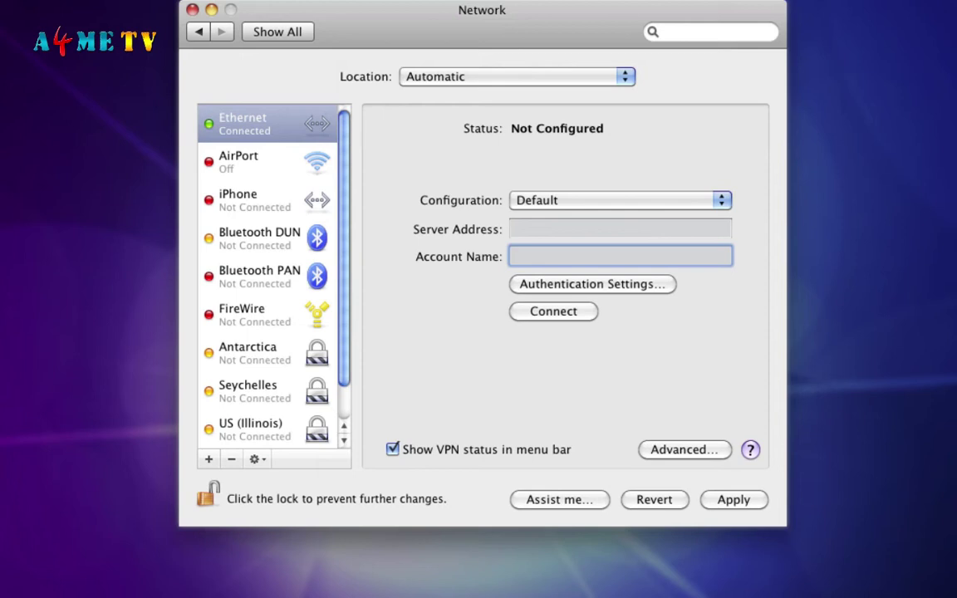
key("Tab")
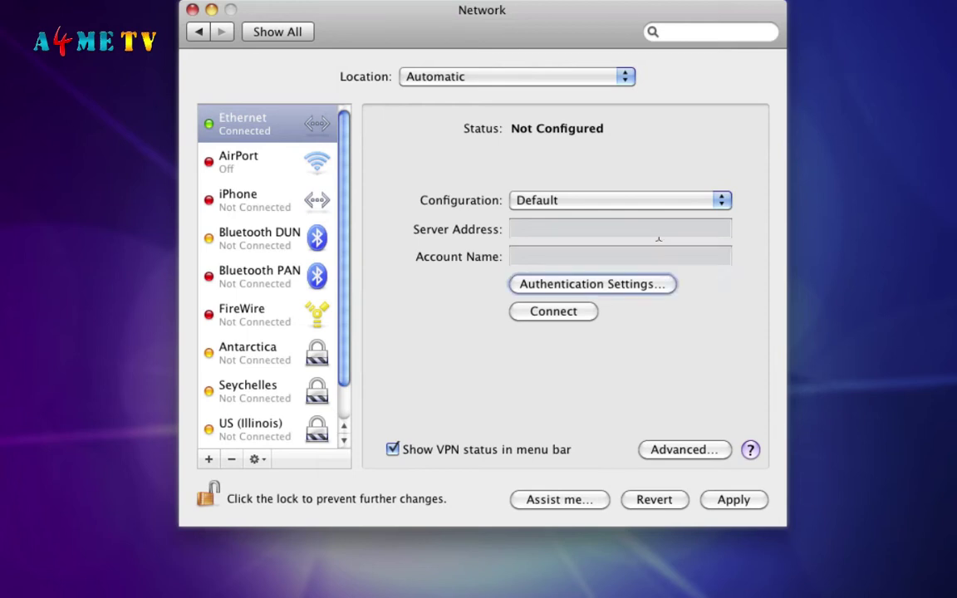
Enter the VPN user password and shared secret in Authentication Settings and confirm
left_click(665, 285)
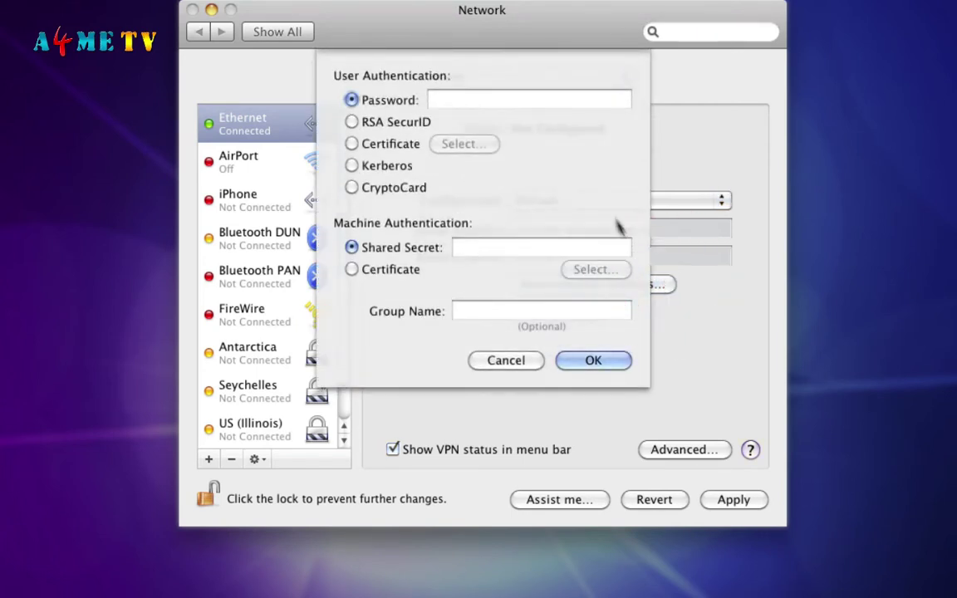
left_click(613, 98)
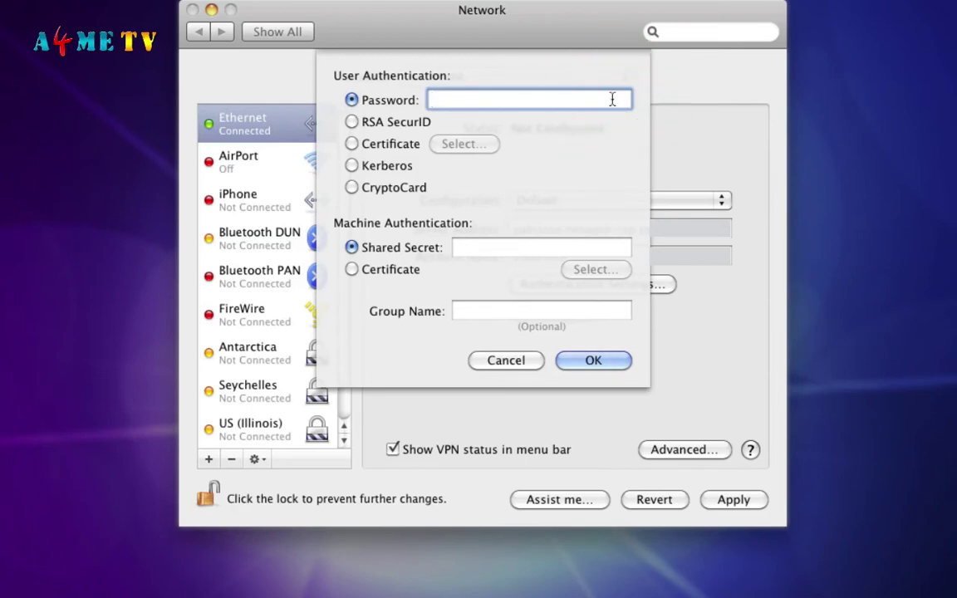
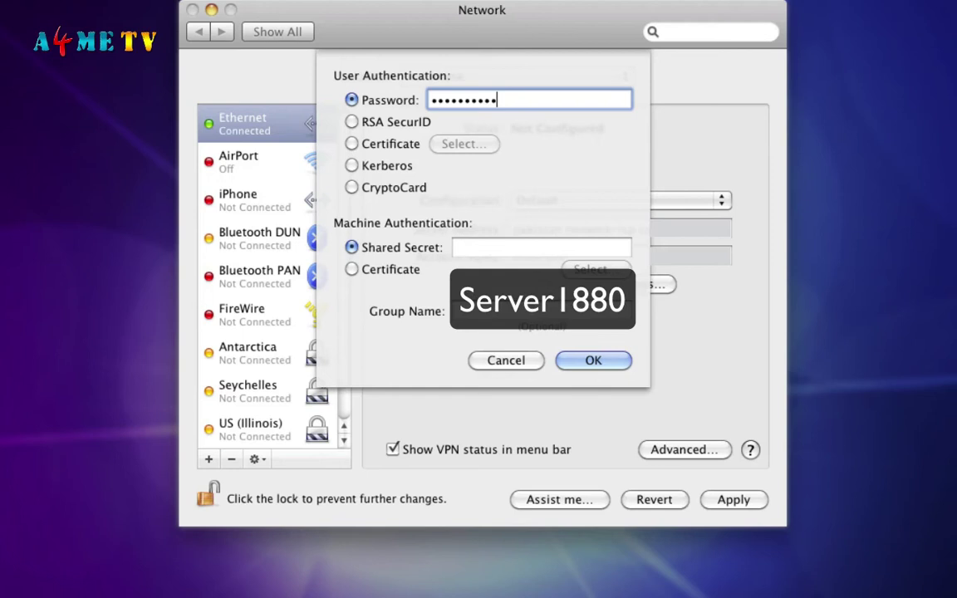
left_click(579, 245)
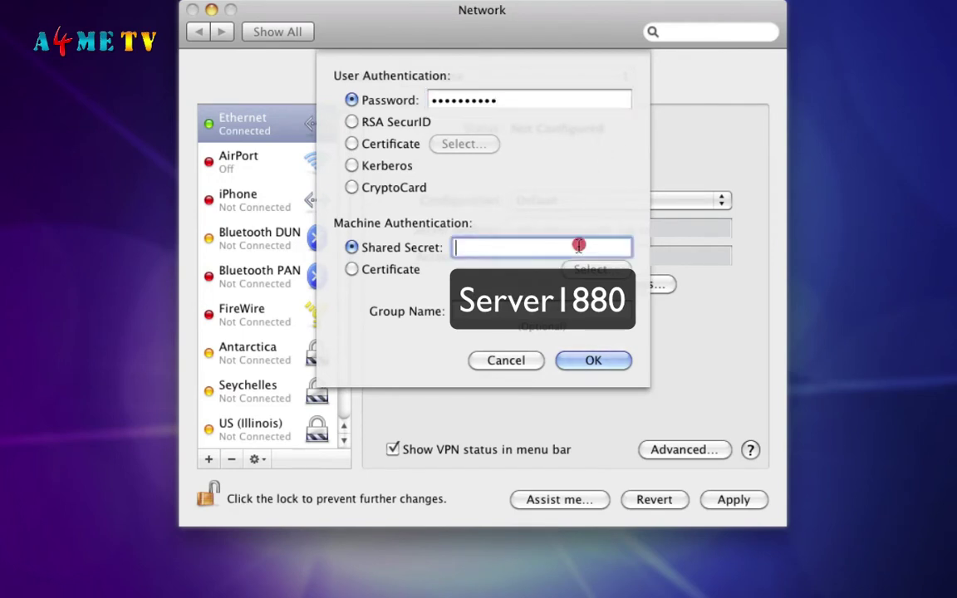
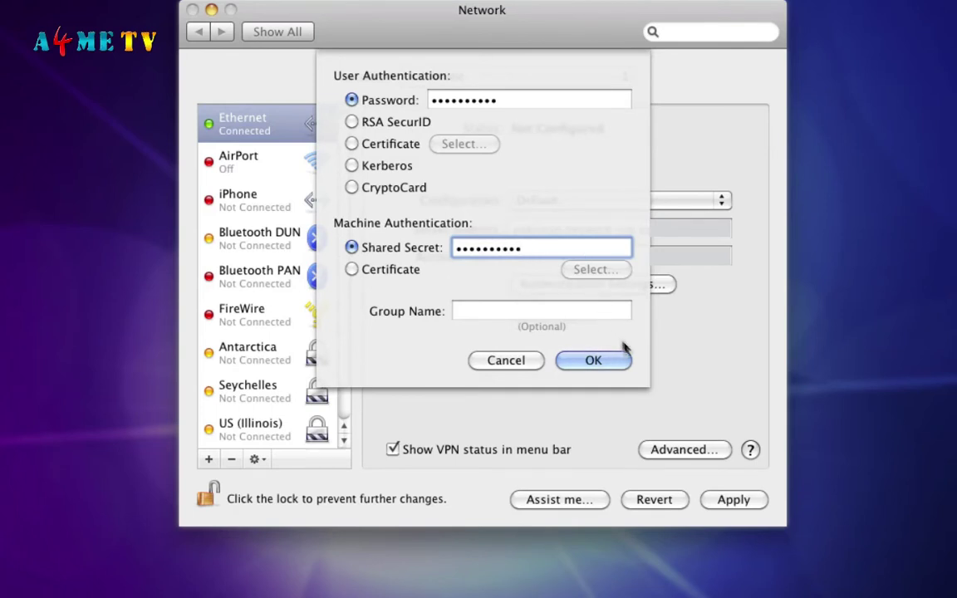
left_click(624, 355)
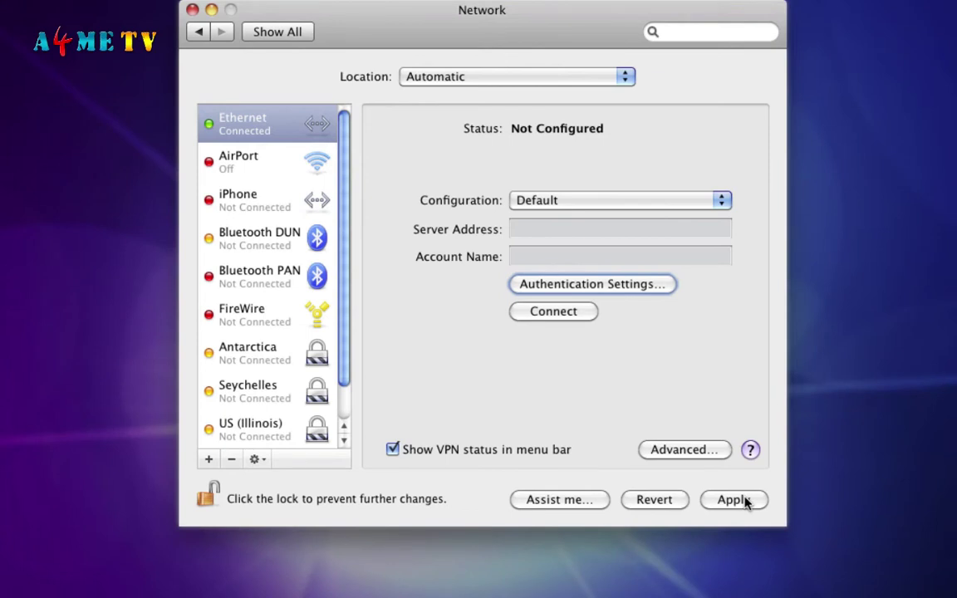
Apply the Pakistan VPN settings so its status reads Not Connected
left_click(745, 501)
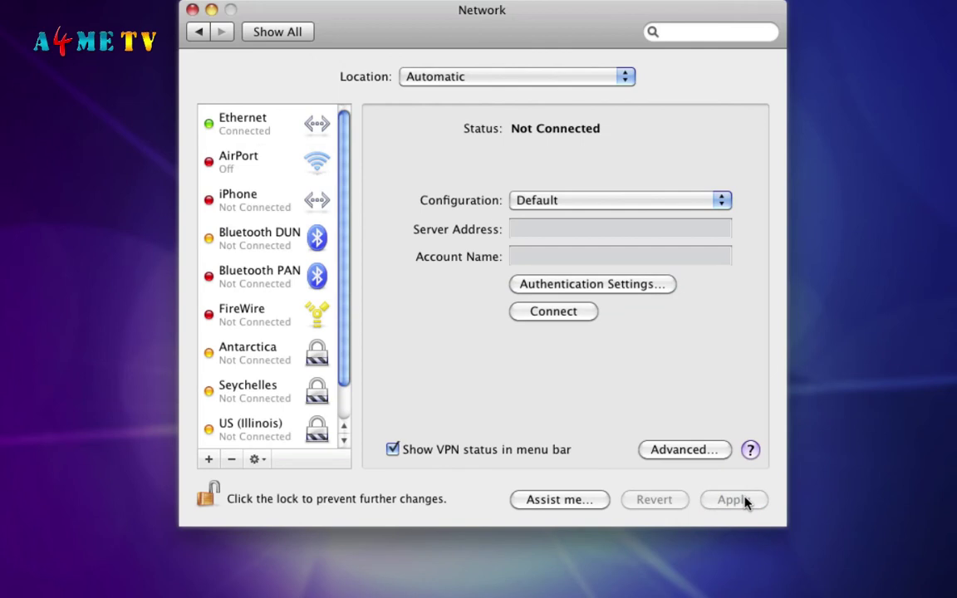
Enable 'Send all traffic over VPN connection' in the VPN's advanced options
left_click(704, 455)
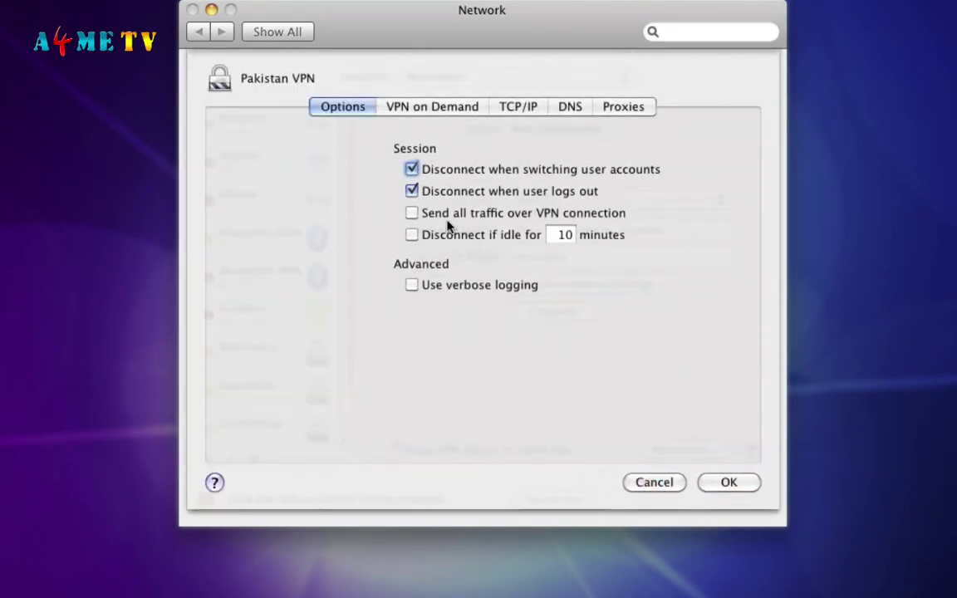
left_click(409, 213)
Confirm the advanced options, keep 'Show VPN status in menu bar' checked, and apply
left_click(750, 486)
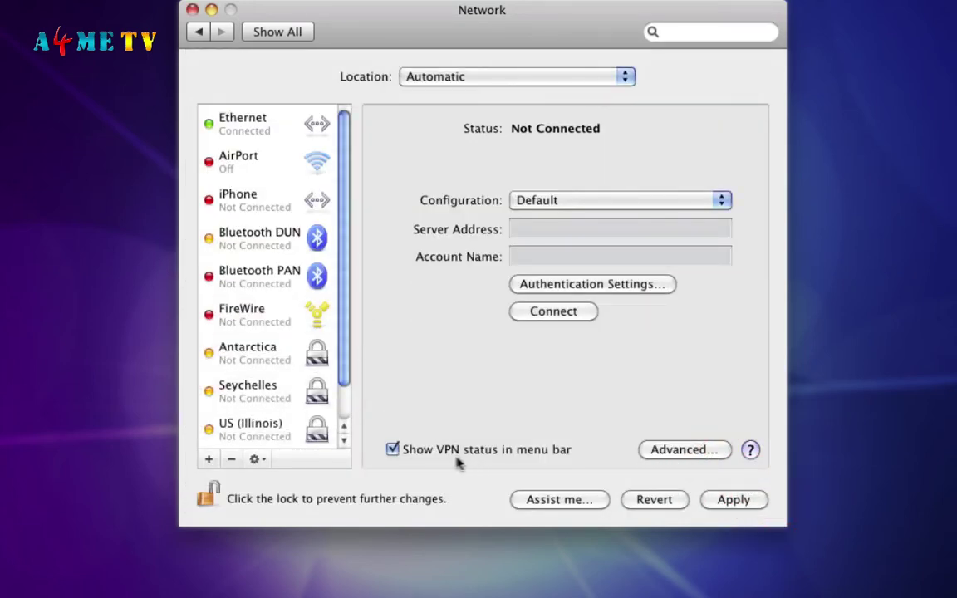
left_click(393, 450)
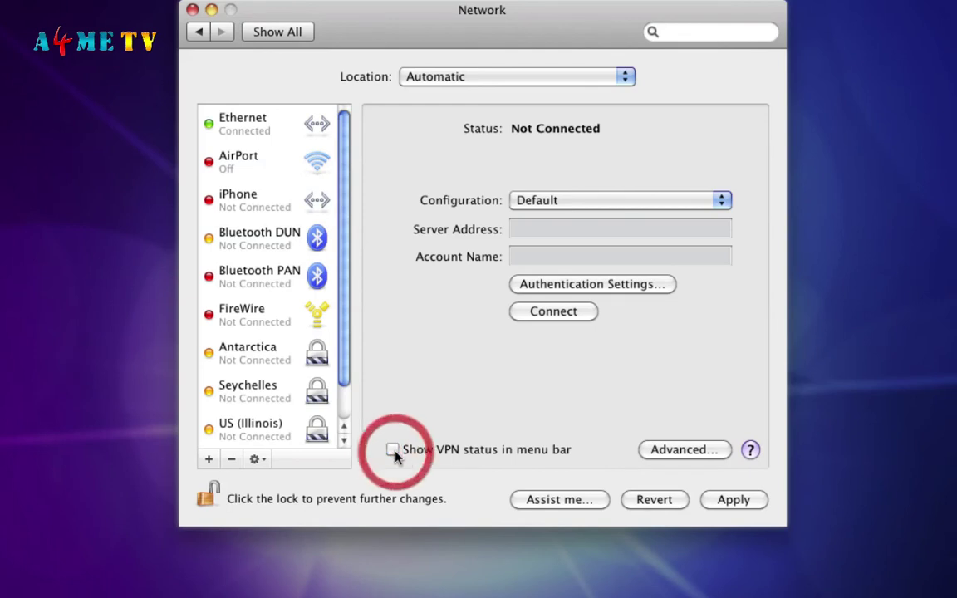
left_click(393, 449)
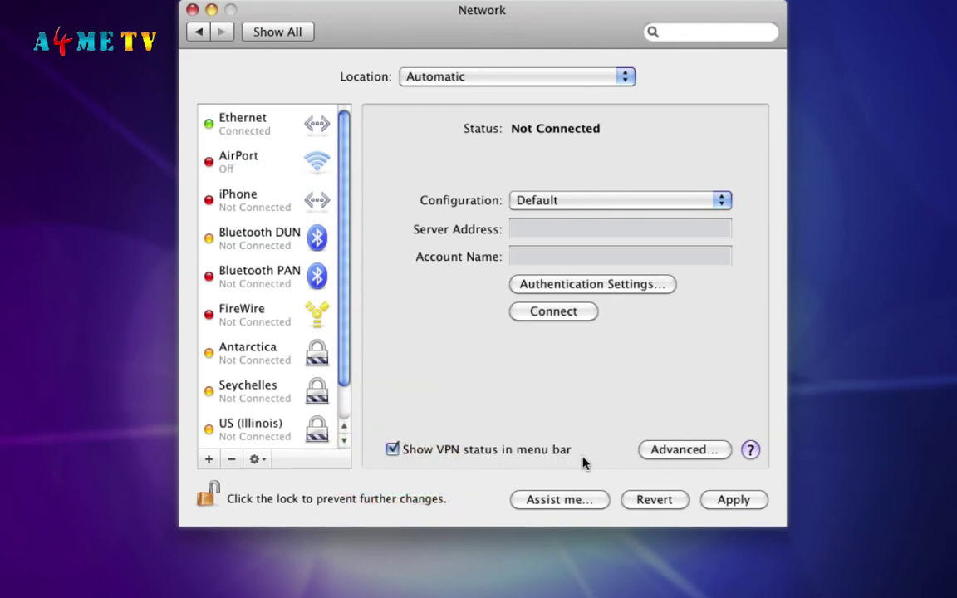
left_click(753, 505)
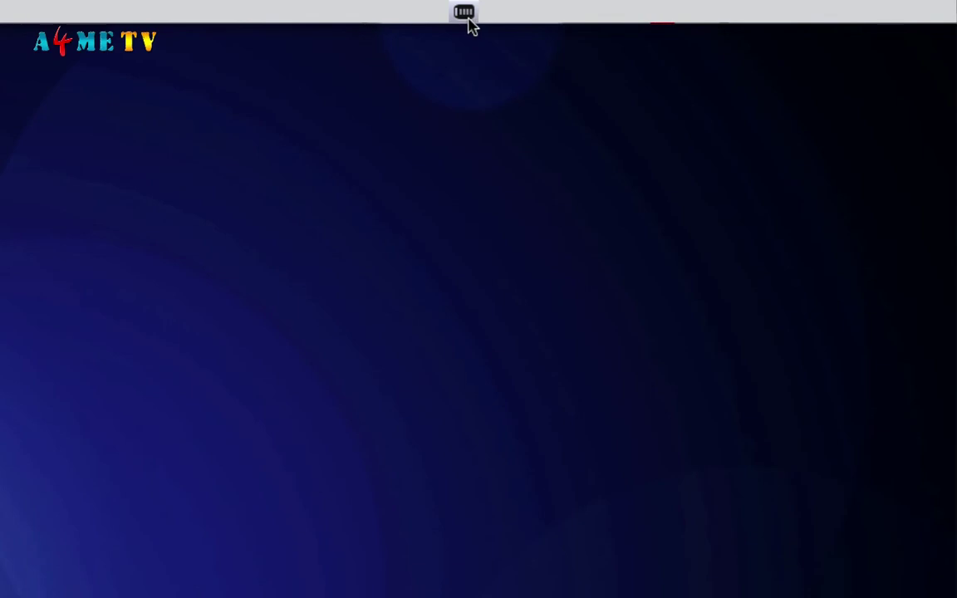
Open the menu-bar VPN status menu listing Pakistan VPN and other connections
left_click(464, 13)
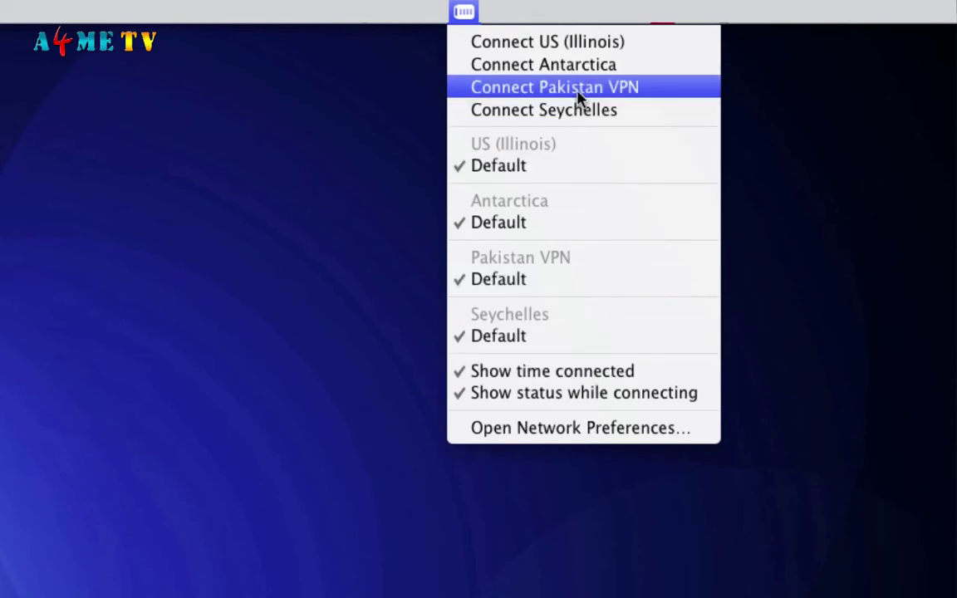
Choose Connect Pakistan VPN from the menu-bar VPN menu
left_click(672, 98)
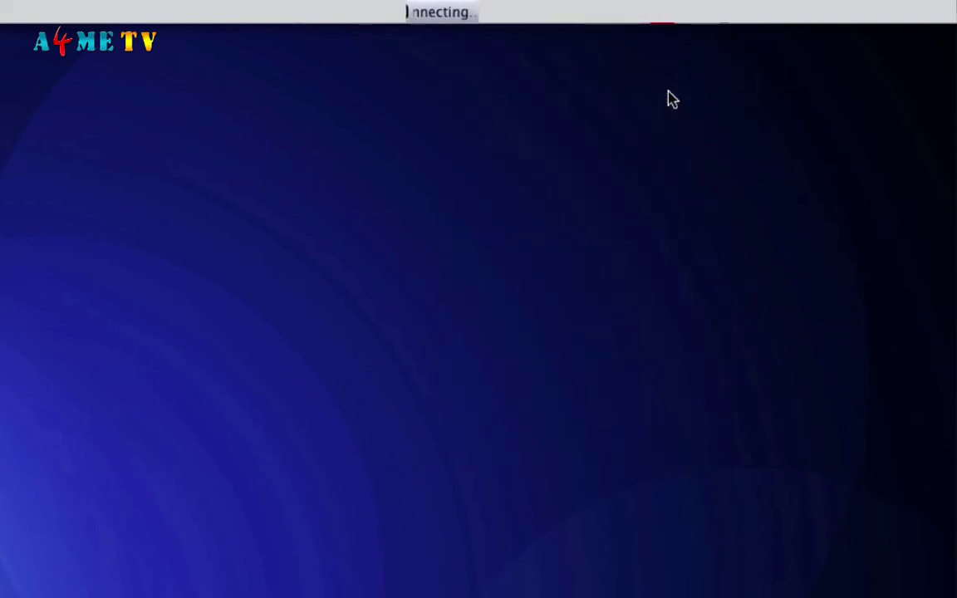